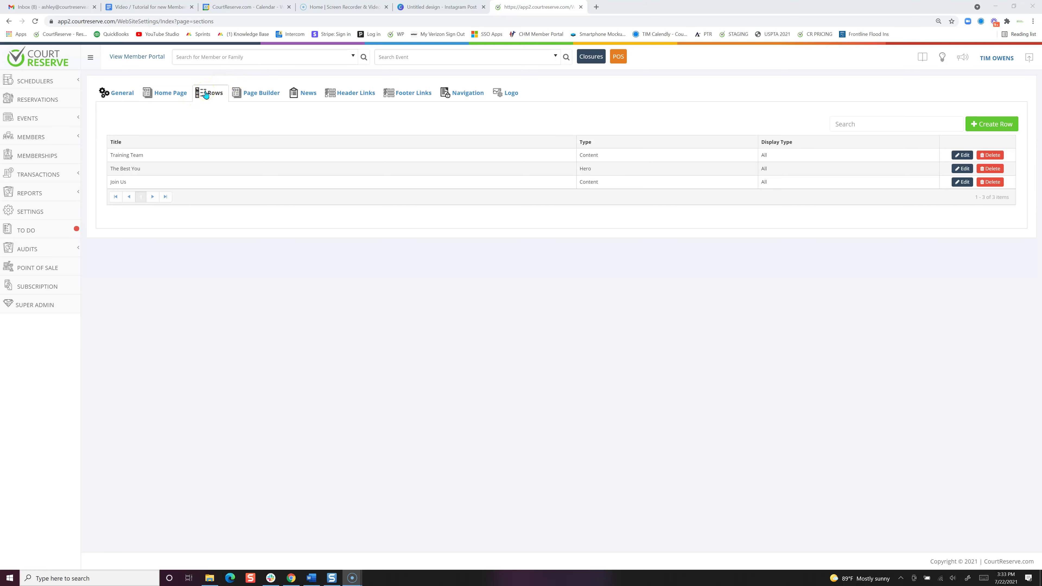
Step: Browse the Home Page and Rows tabs, then list the Training Team and Blog custom pages in Page Builder
click(168, 95)
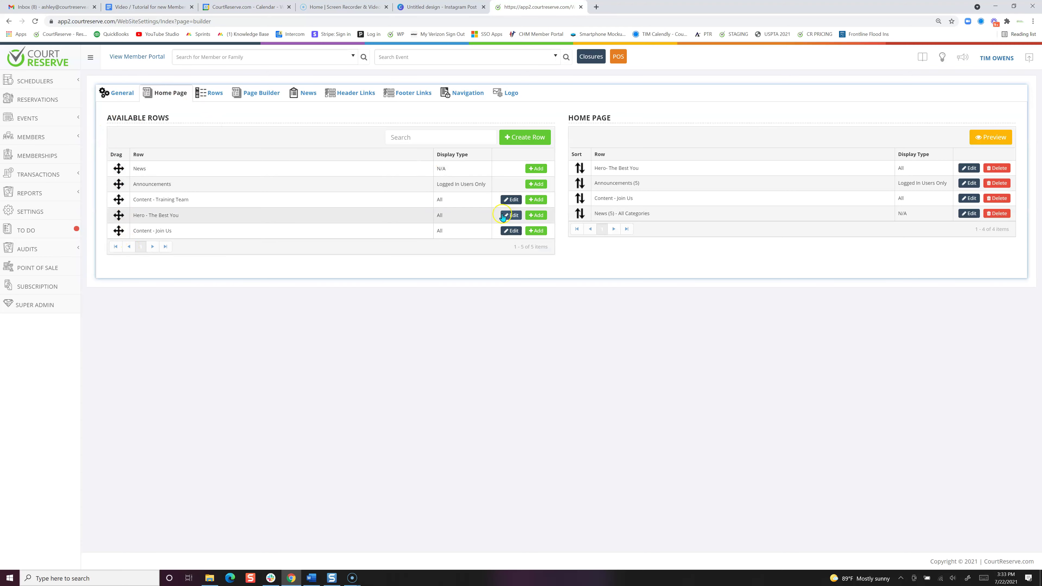
click(207, 93)
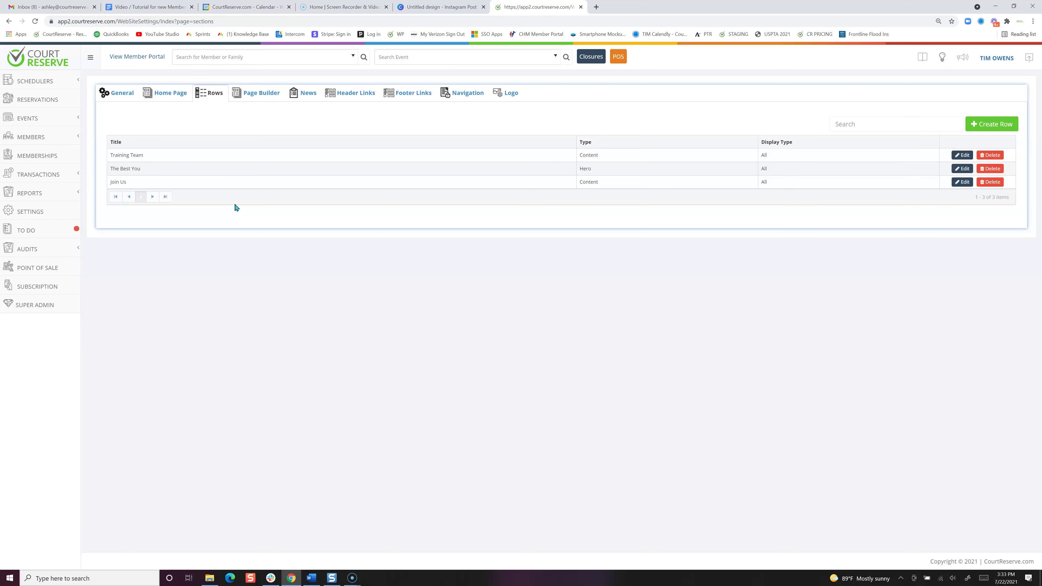
click(161, 95)
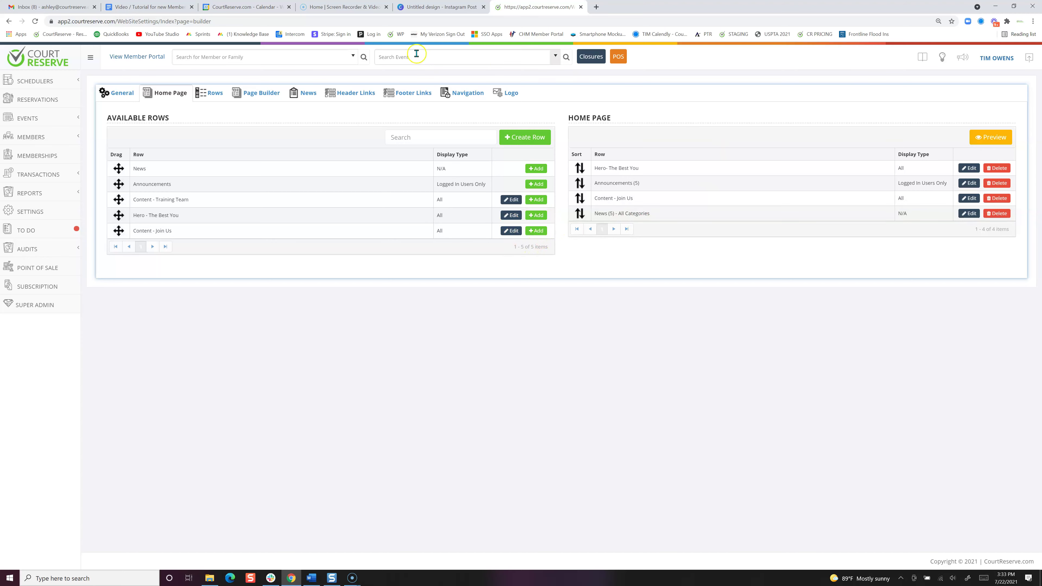
click(266, 92)
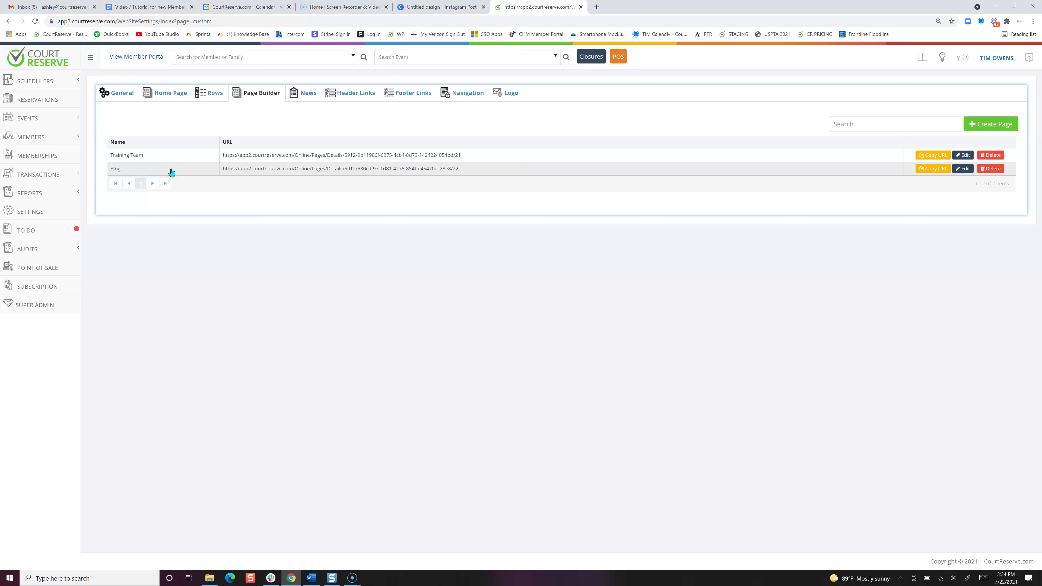
Step: View the member portal and inspect its Training Team and Blog header menus
click(136, 57)
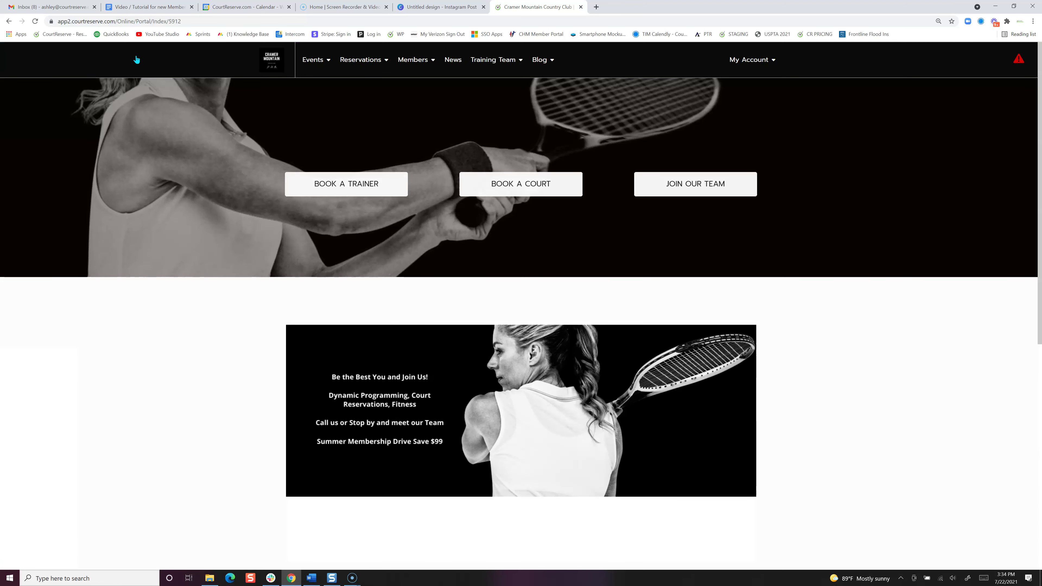
mouse_move(496, 63)
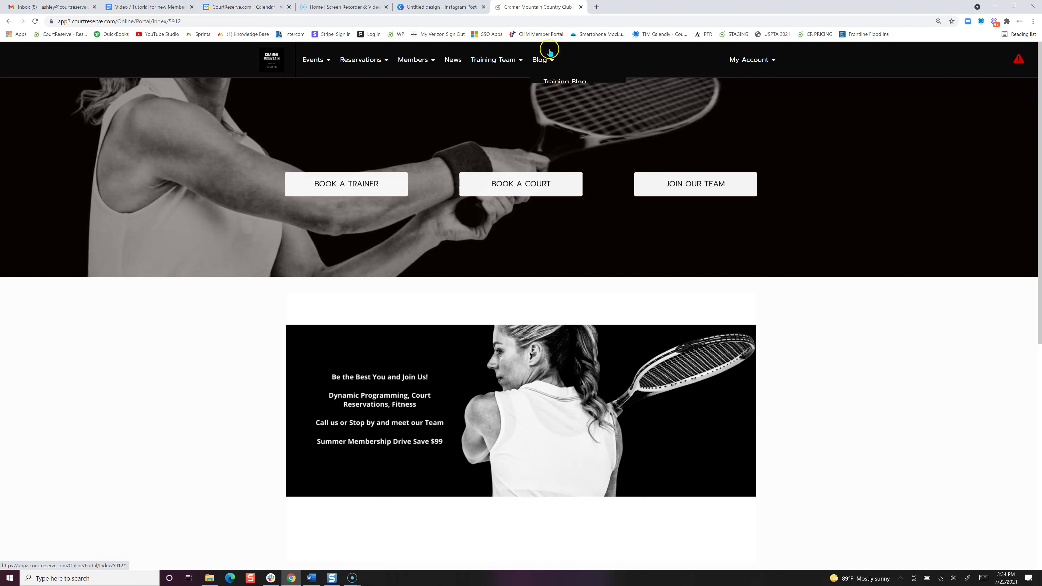
mouse_move(542, 65)
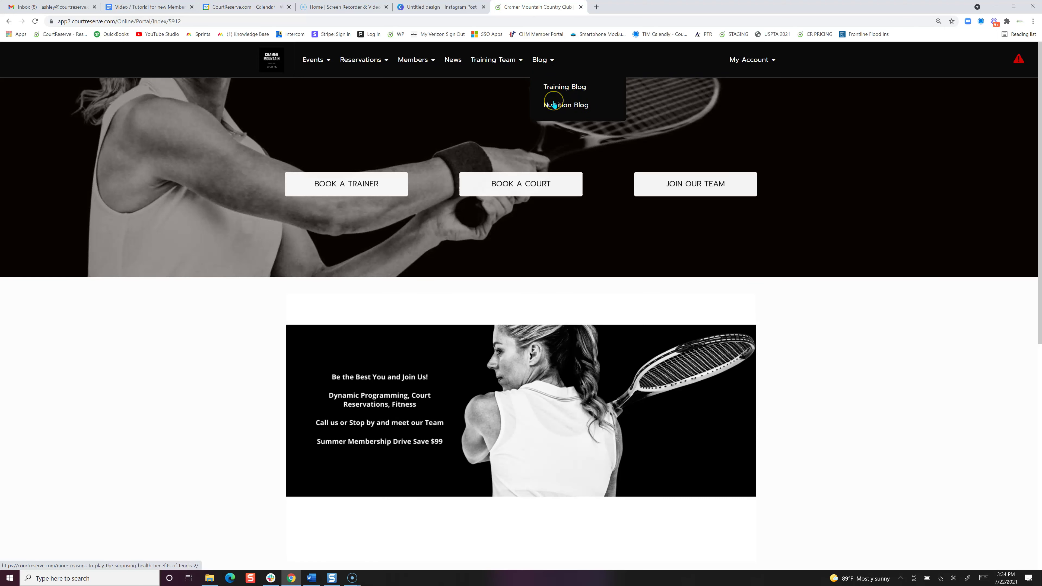
mouse_move(756, 62)
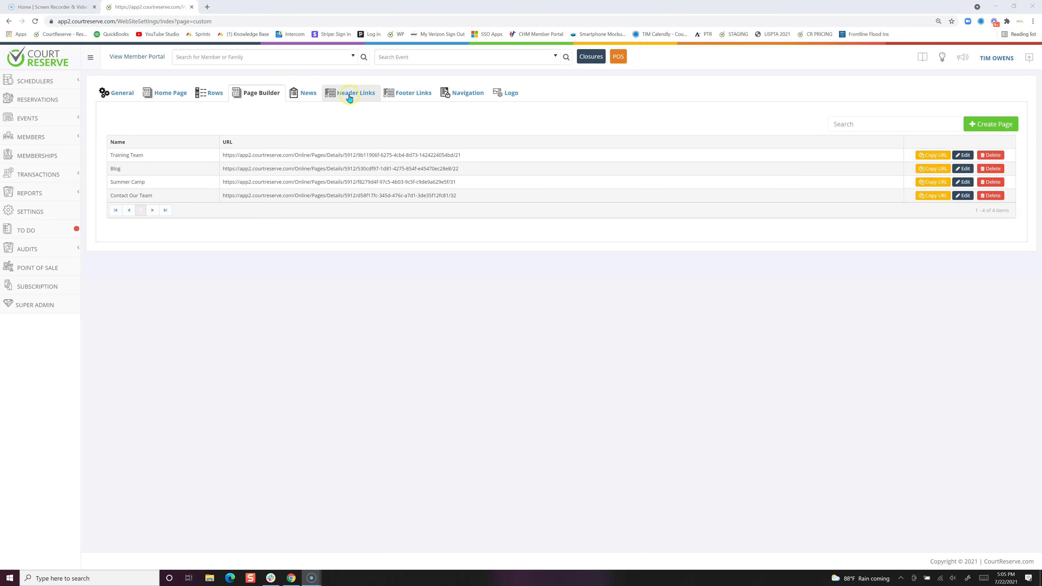
Step: Reopen the portal to check the Blog sub-links and the Summer Camp Sign UP footer link
click(145, 59)
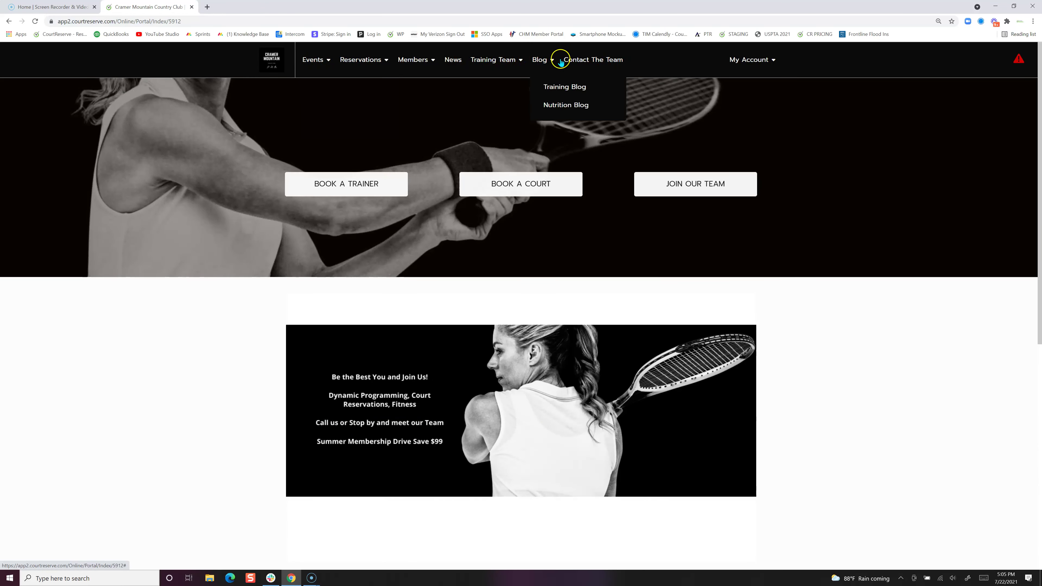
mouse_move(504, 68)
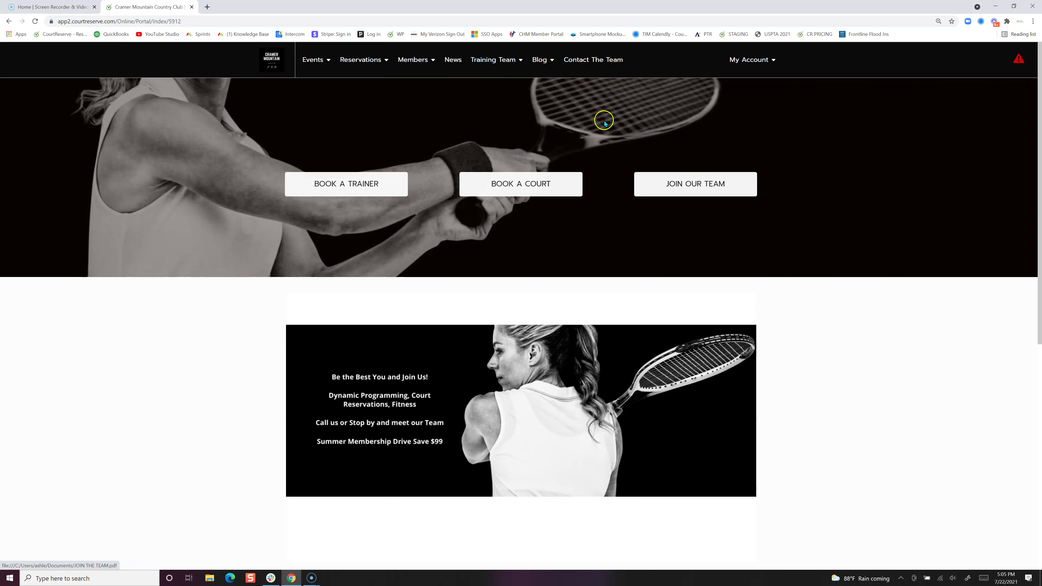
scroll(627, 221, down, 5)
scroll(626, 222, down, 2)
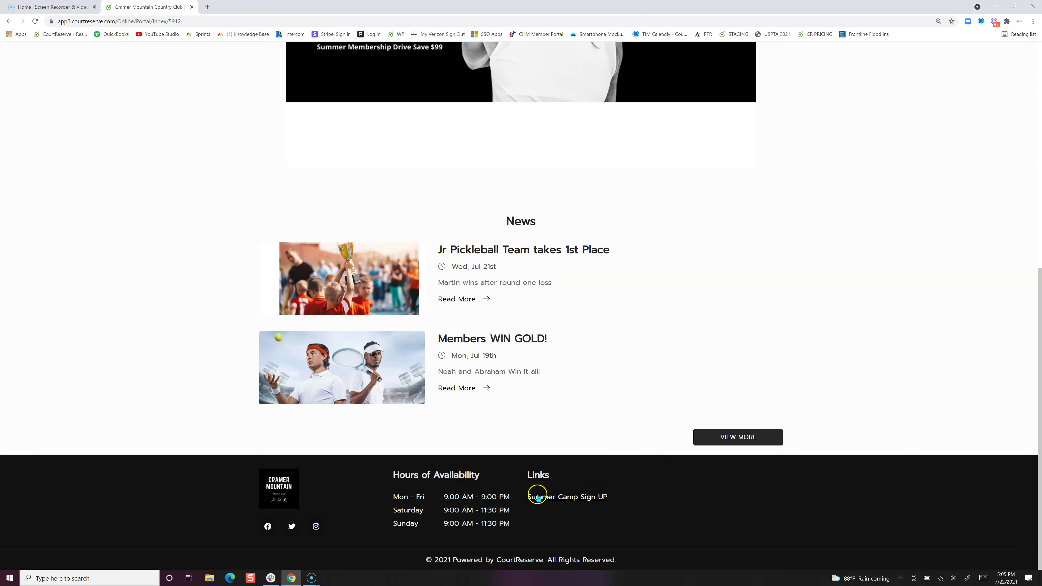
scroll(673, 303, up, 7)
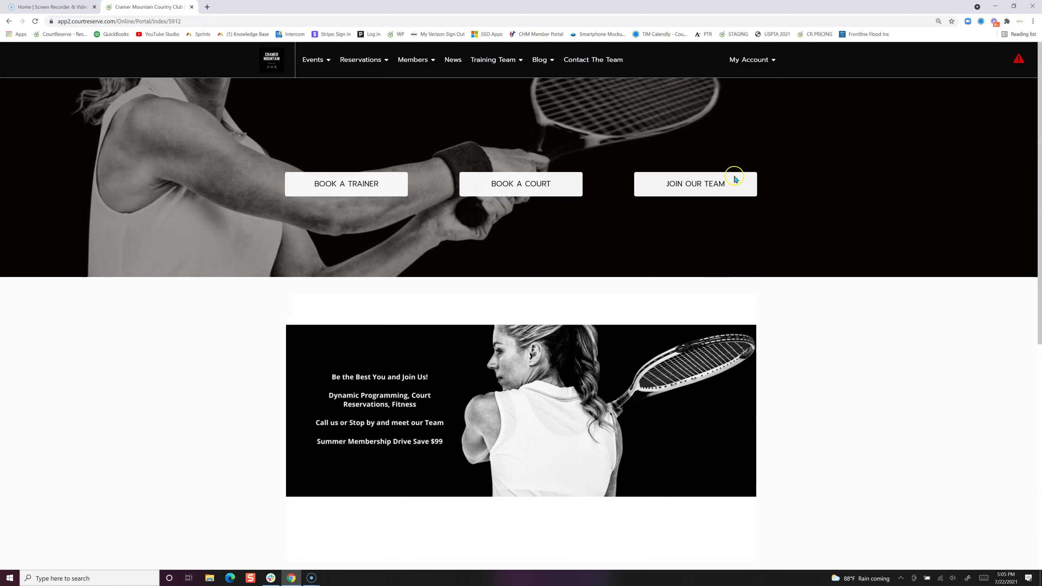
Step: Return to Website Settings' Page Builder list of Training Team, Blog, Summer Camp and Contact Our Team
mouse_move(750, 71)
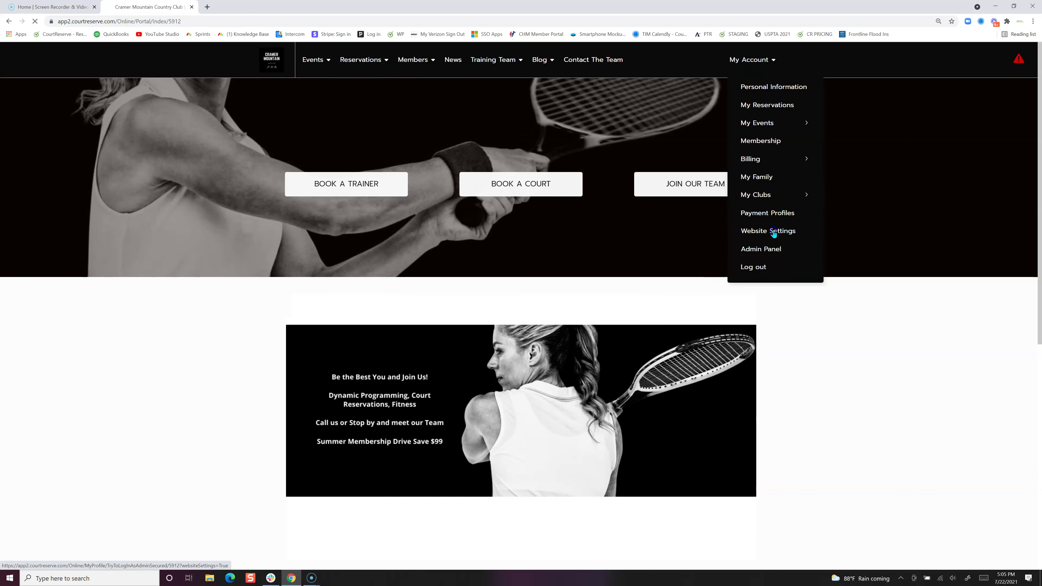
click(774, 232)
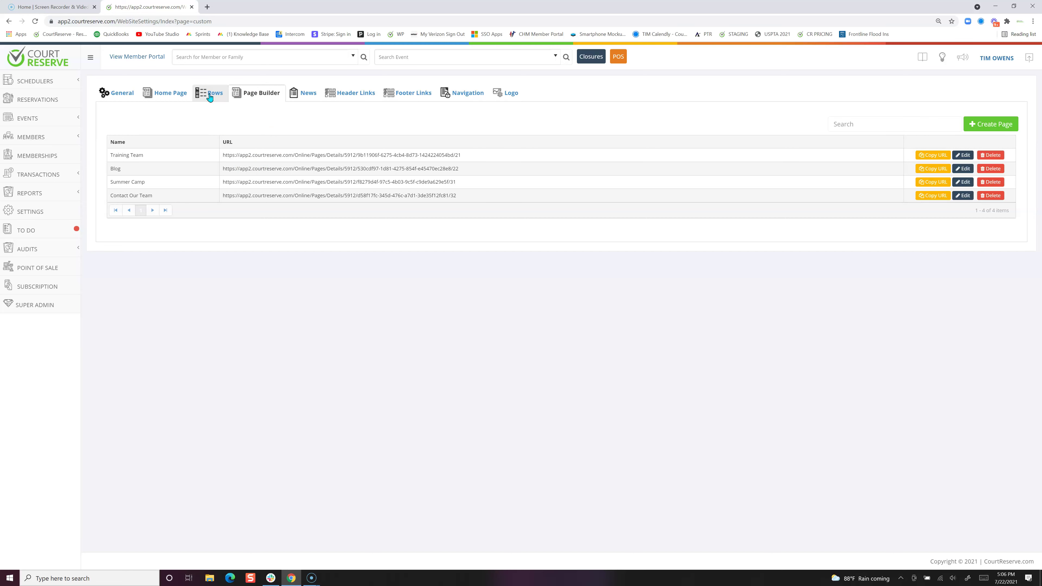
click(272, 103)
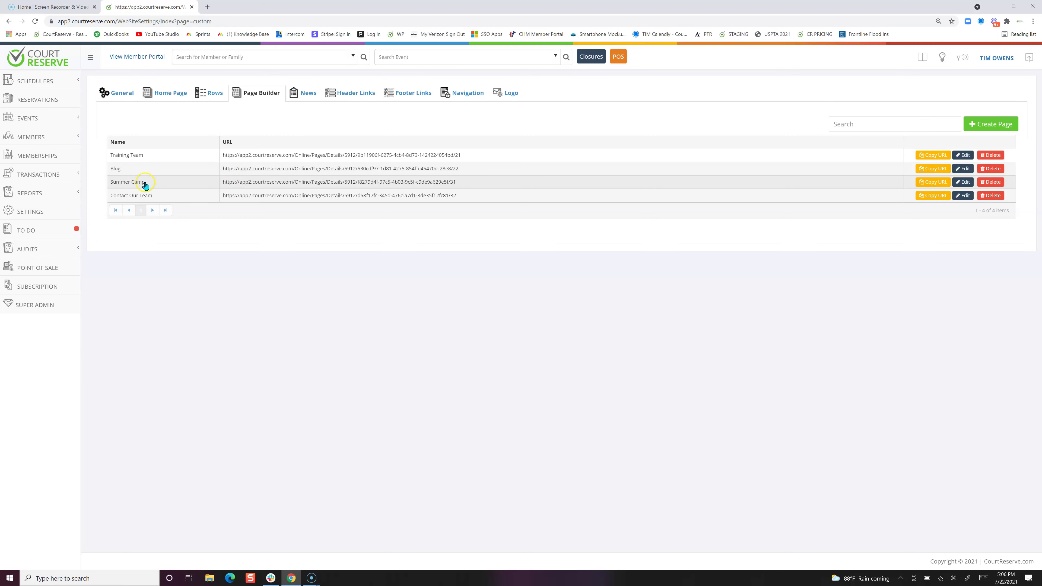
Step: Open the Summer Camp page editor and preview the page before closing the preview
click(963, 186)
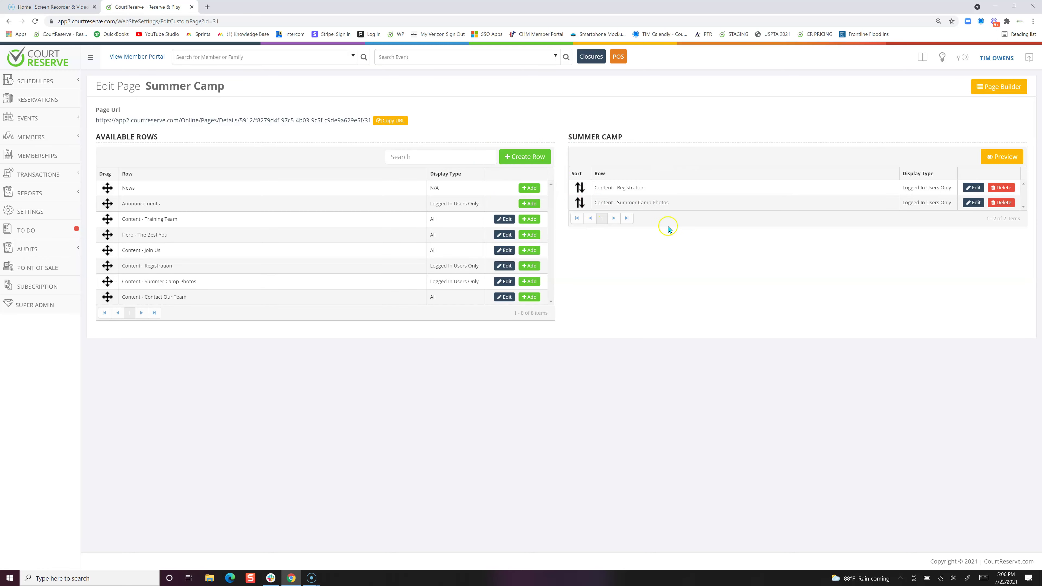
click(1010, 158)
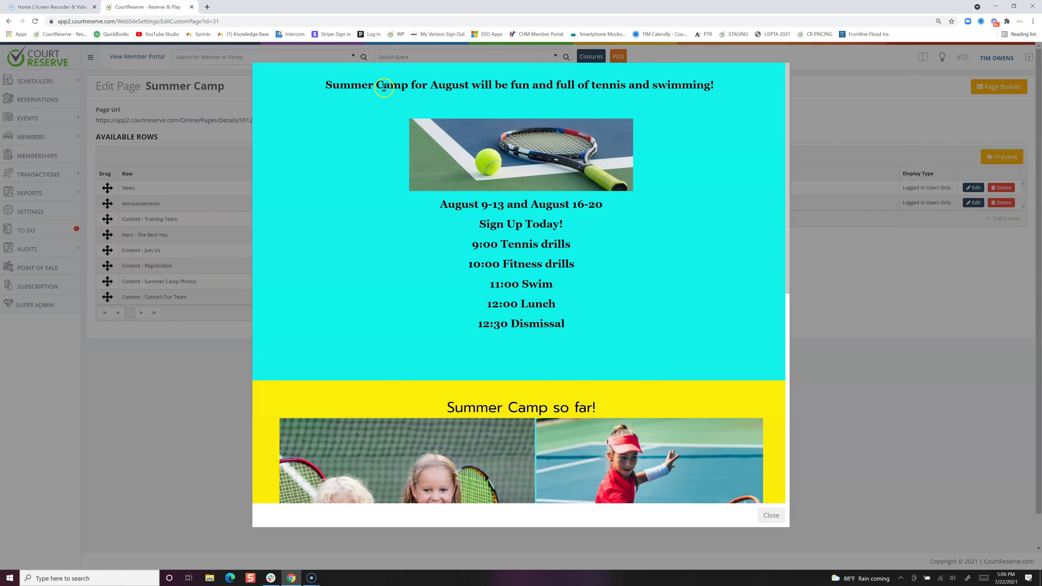
scroll(463, 391, down, 5)
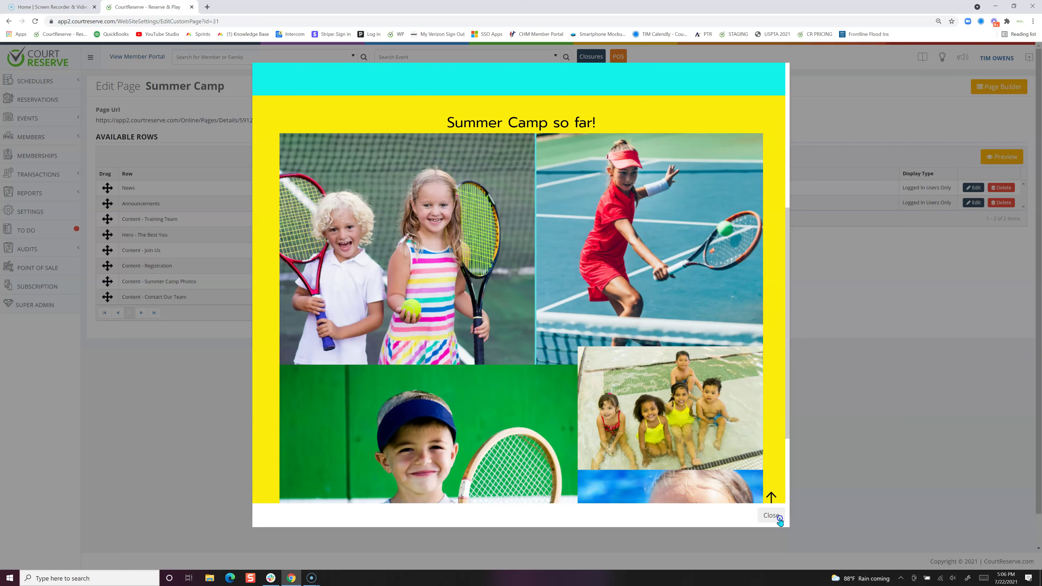
click(771, 515)
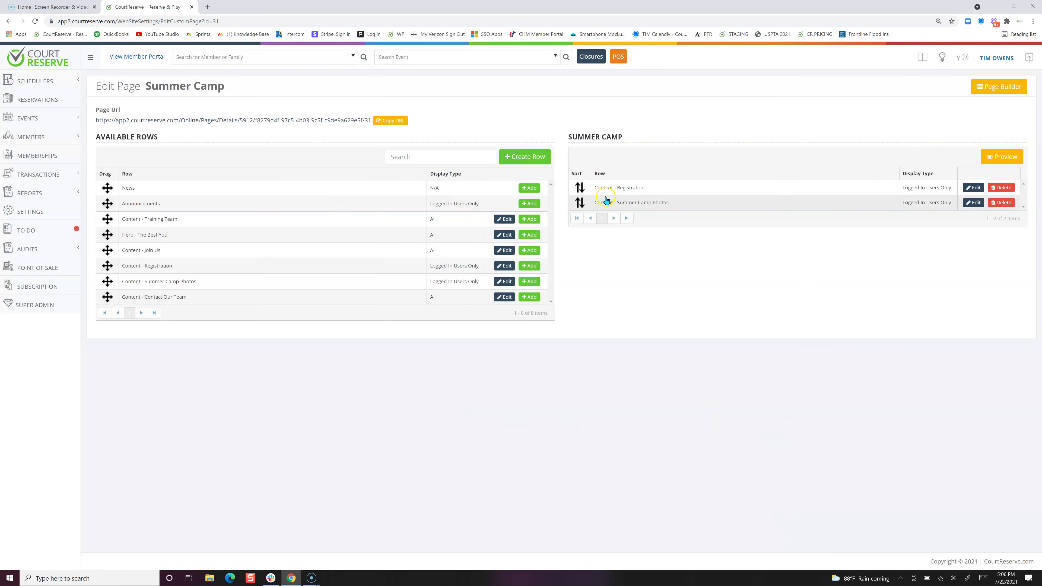
click(973, 188)
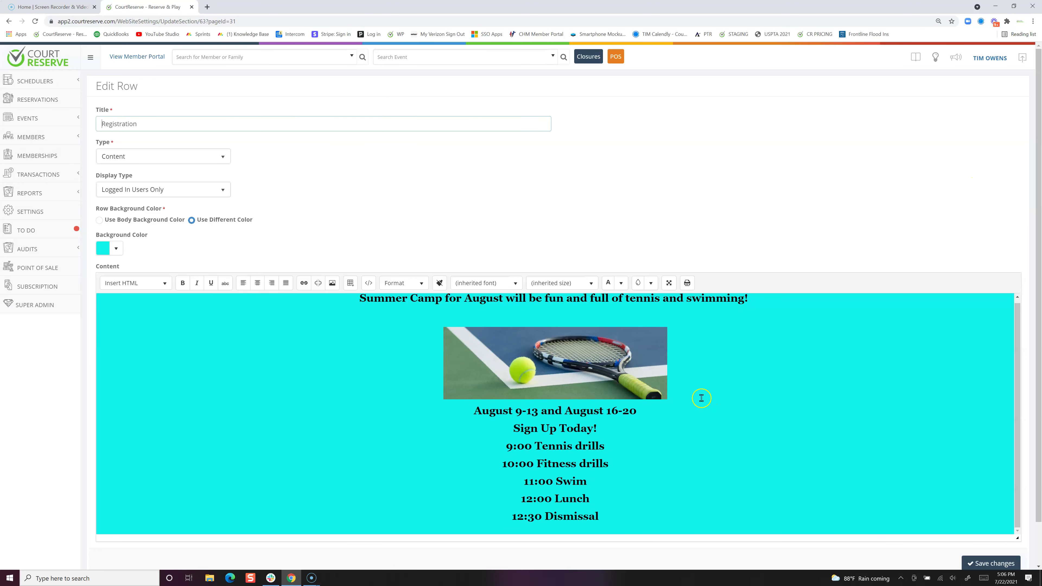
click(131, 156)
click(132, 156)
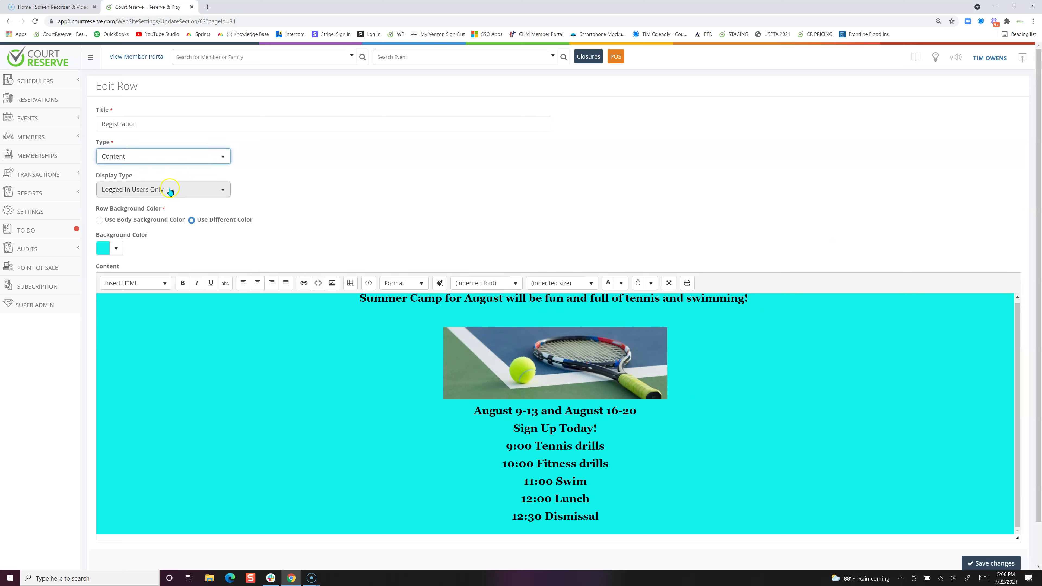
click(189, 193)
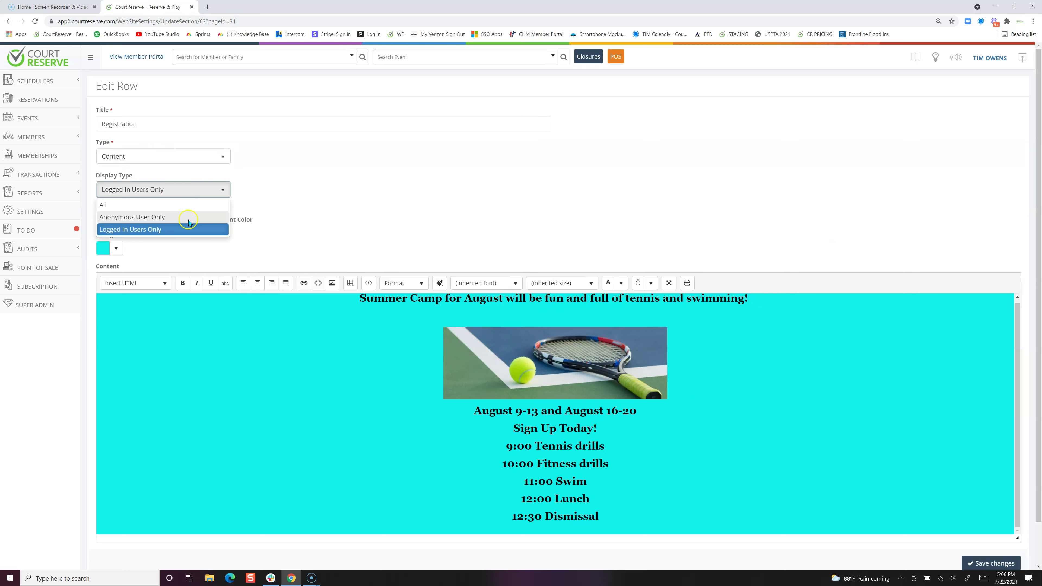
click(274, 184)
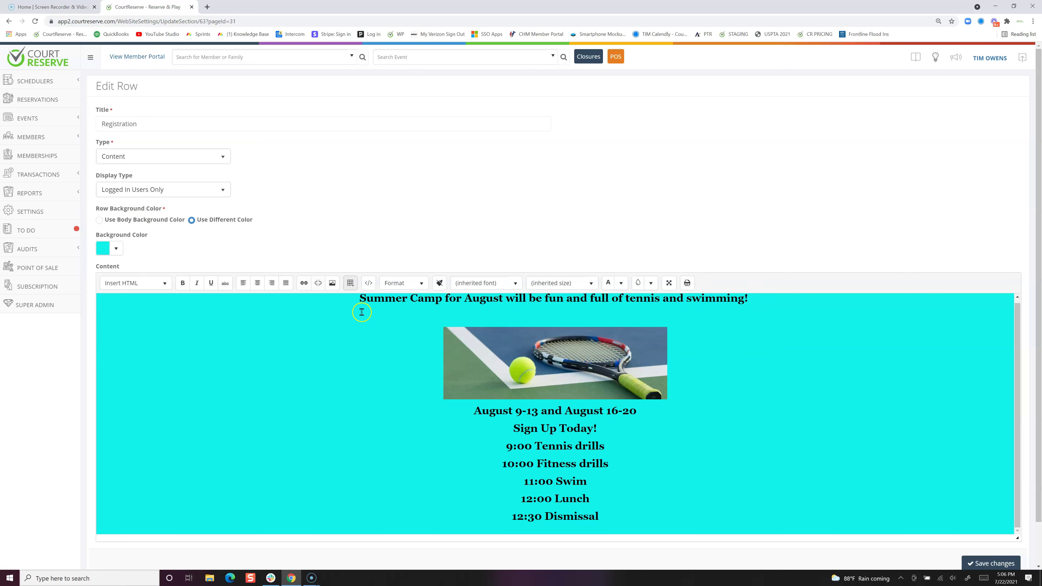
scroll(372, 340, down, 1)
scroll(374, 349, down, 1)
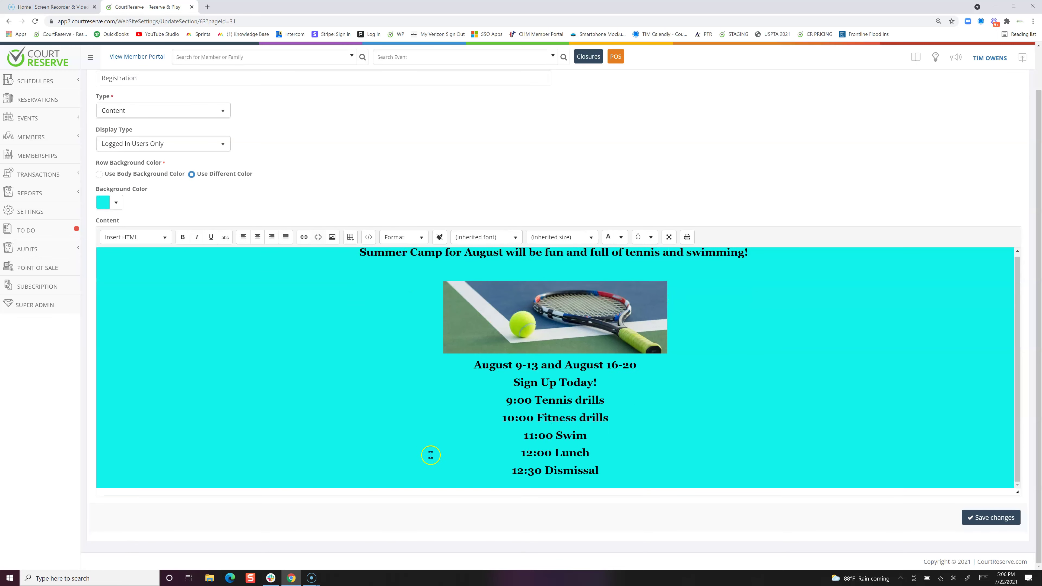
scroll(266, 131, up, 1)
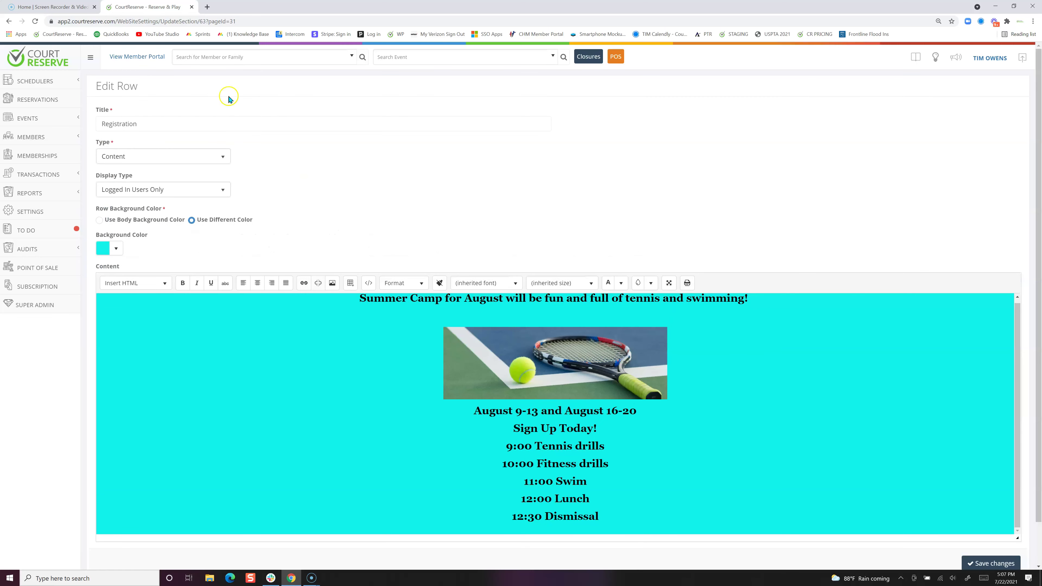
click(8, 21)
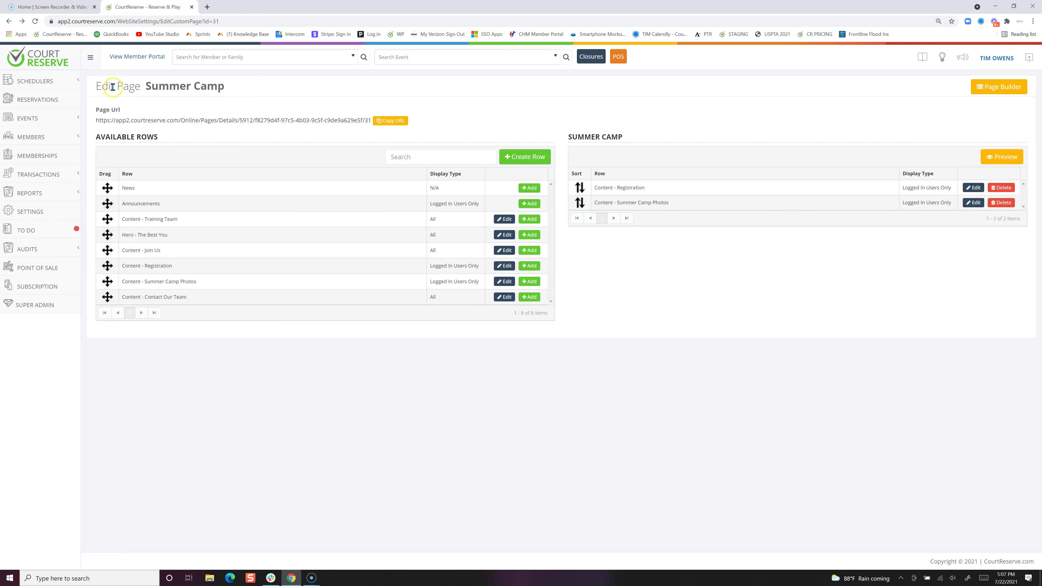
Step: Copy the Summer Camp page URL and go back to the custom page list
click(388, 121)
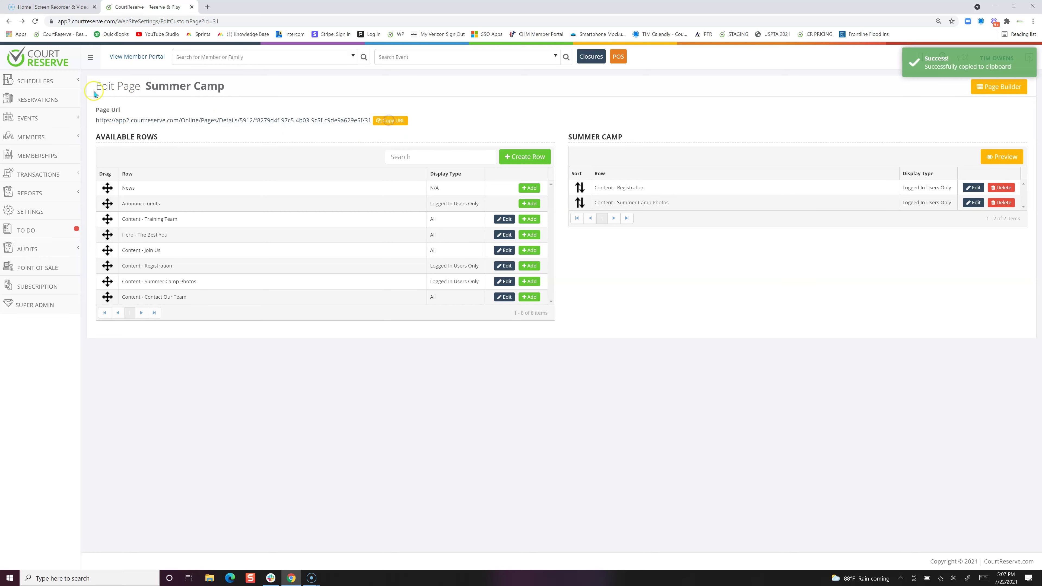
click(9, 21)
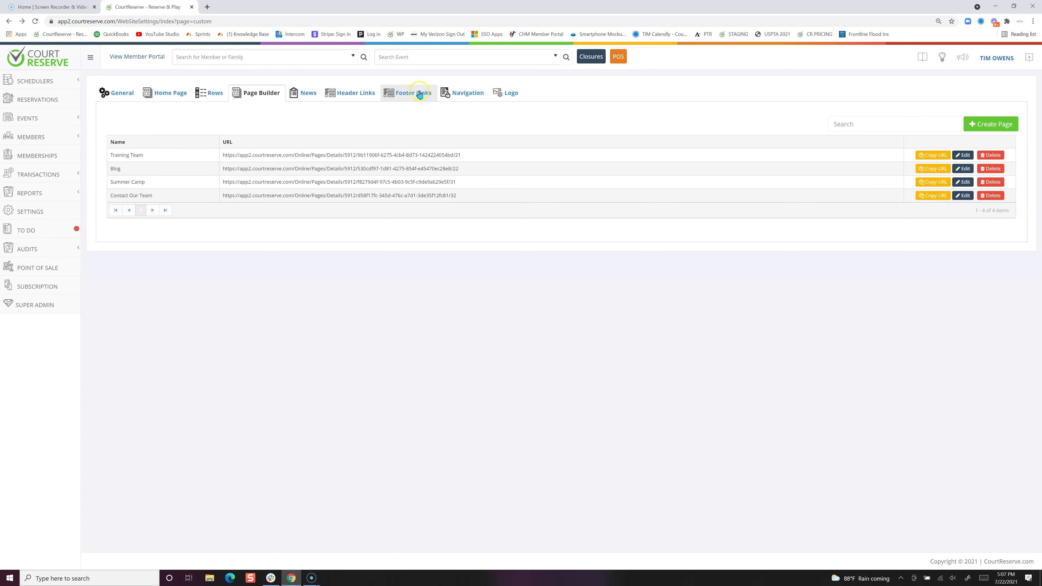
Step: Inspect the Display Type options for a new header link, then discard it without saving
click(355, 94)
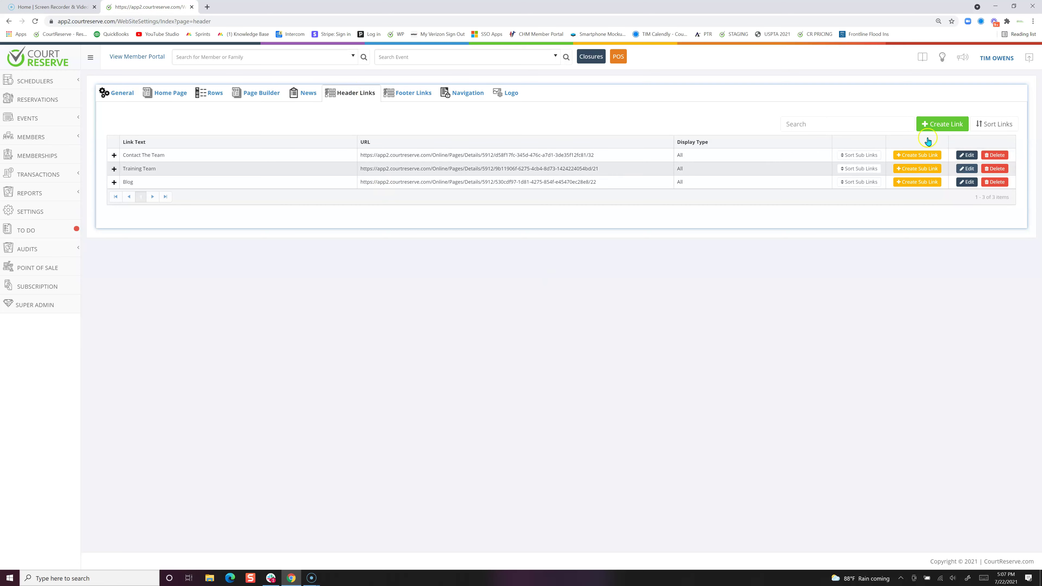
click(954, 124)
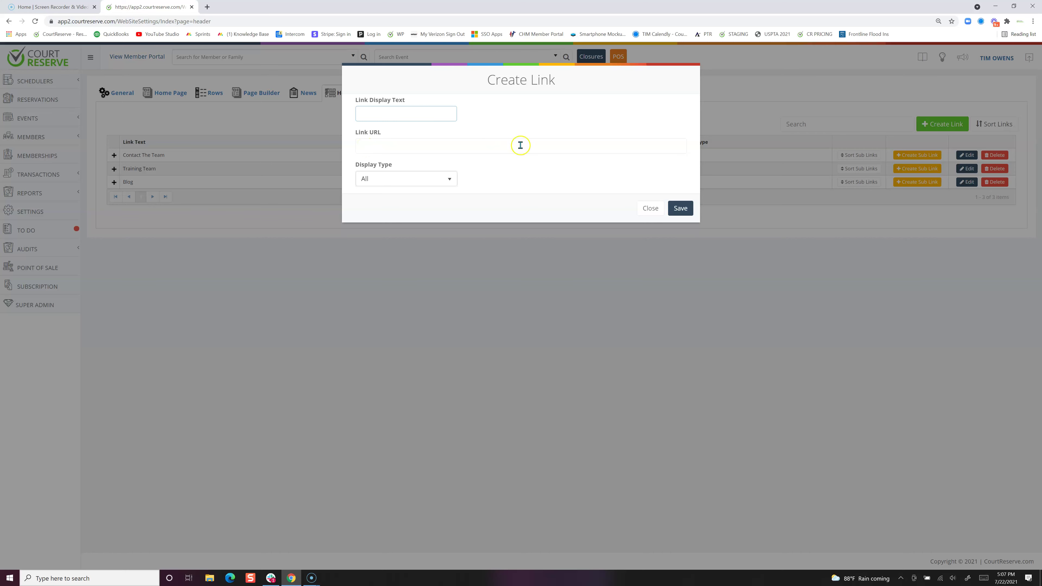
click(435, 179)
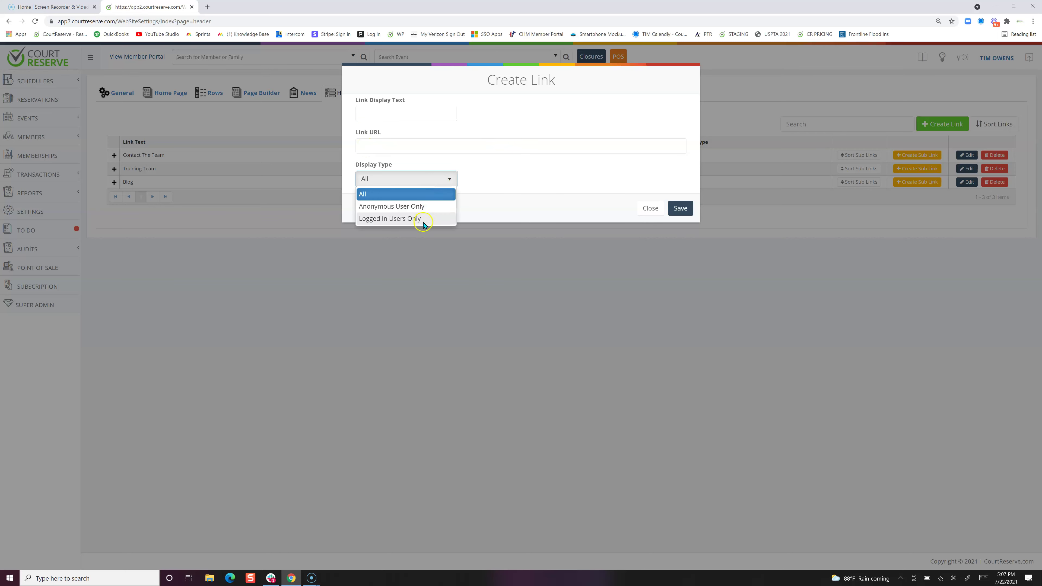
click(649, 208)
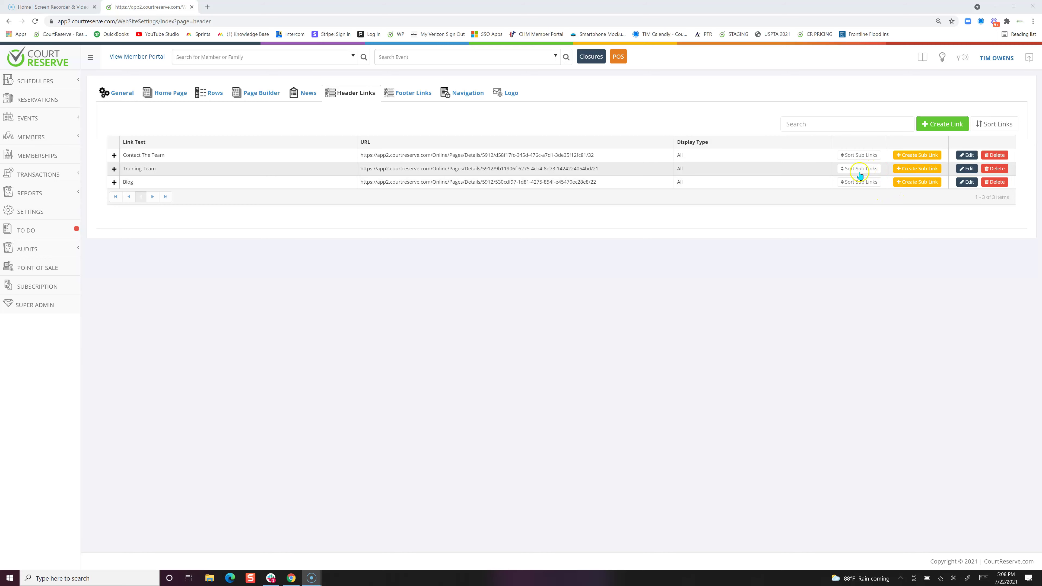
Step: Expand Training Team and Blog sub-links and review the Training Blog sub-link without changing it
click(114, 169)
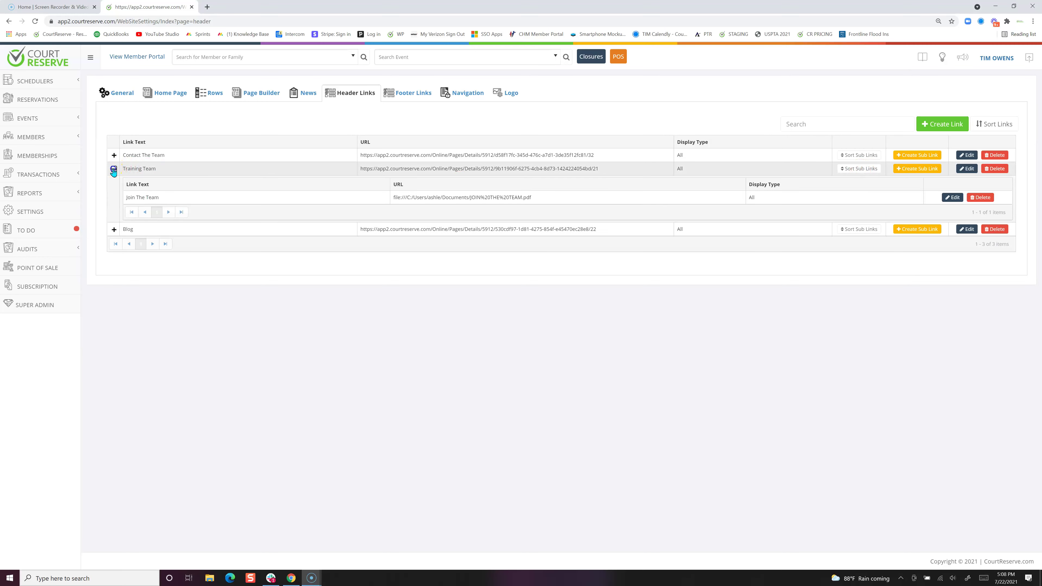
click(114, 230)
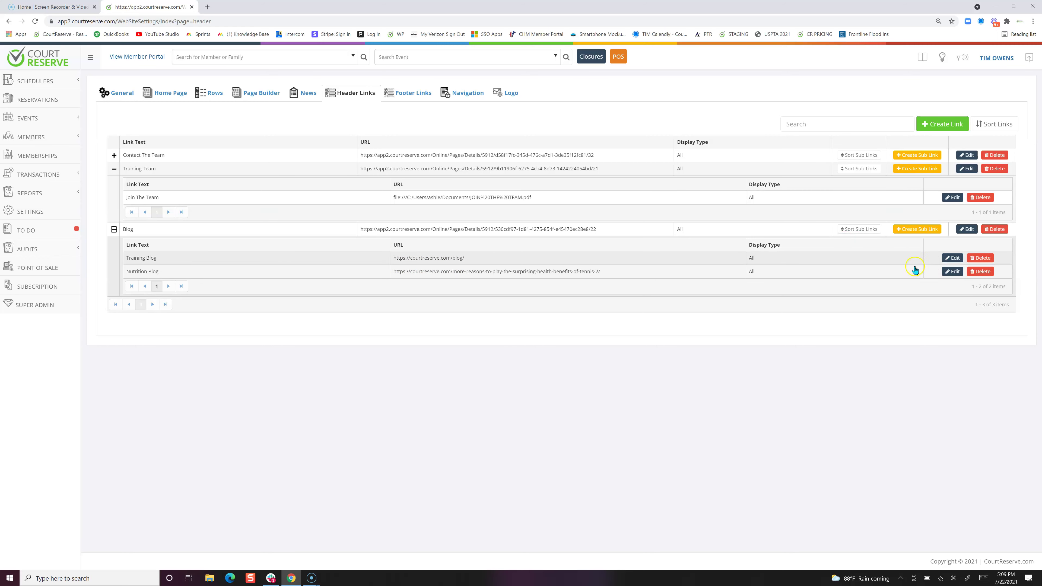
click(951, 259)
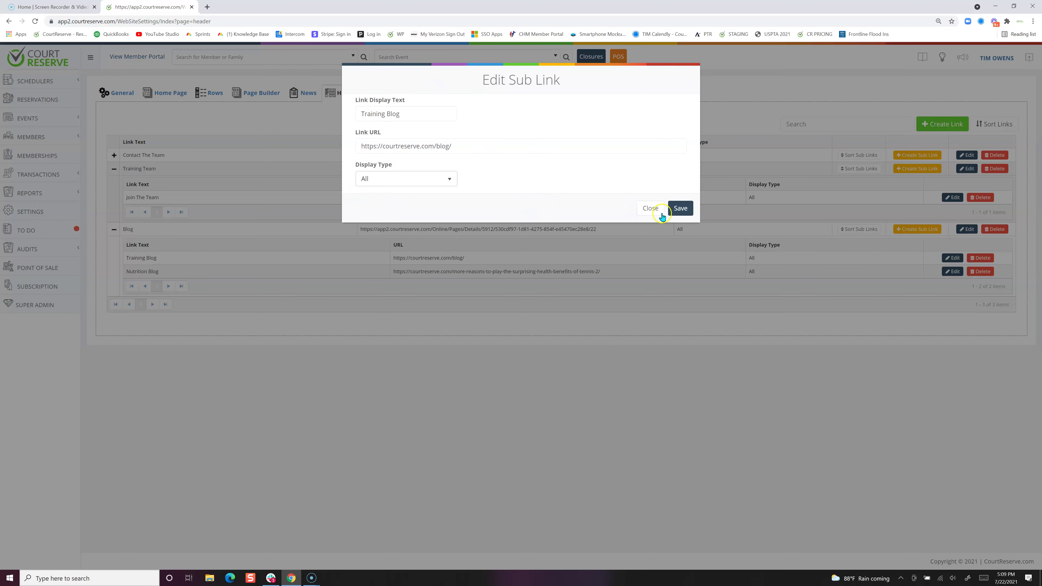
click(651, 208)
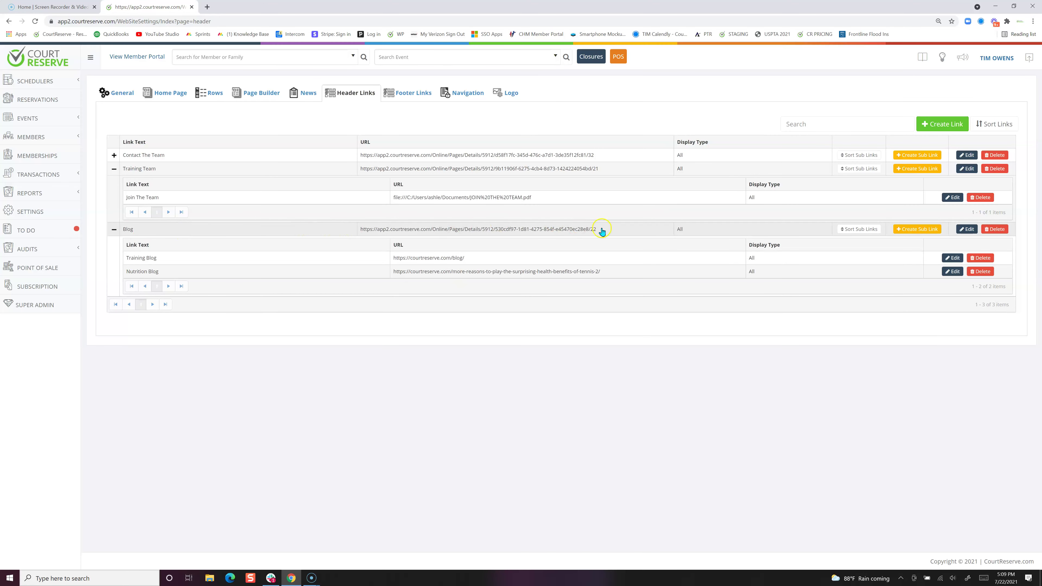
Step: Select the Blog page URL and check the Blog menu in the member portal
drag(602, 231, 321, 232)
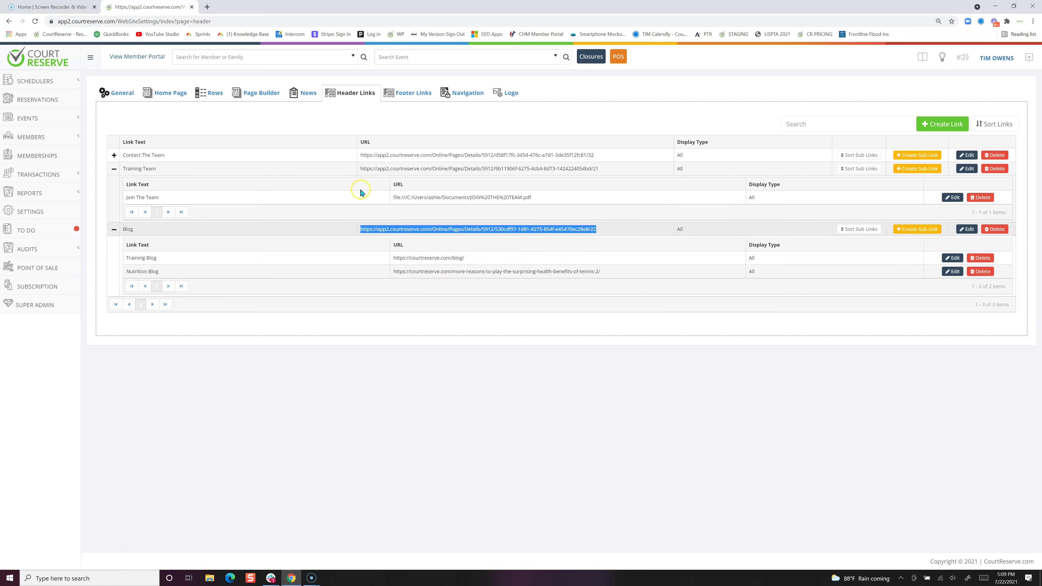
click(138, 58)
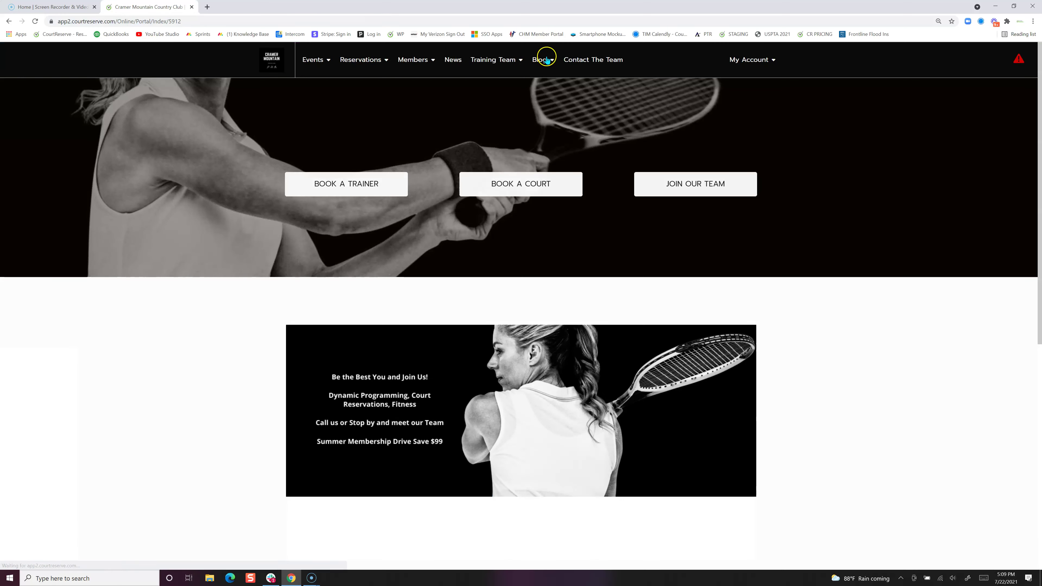
click(555, 57)
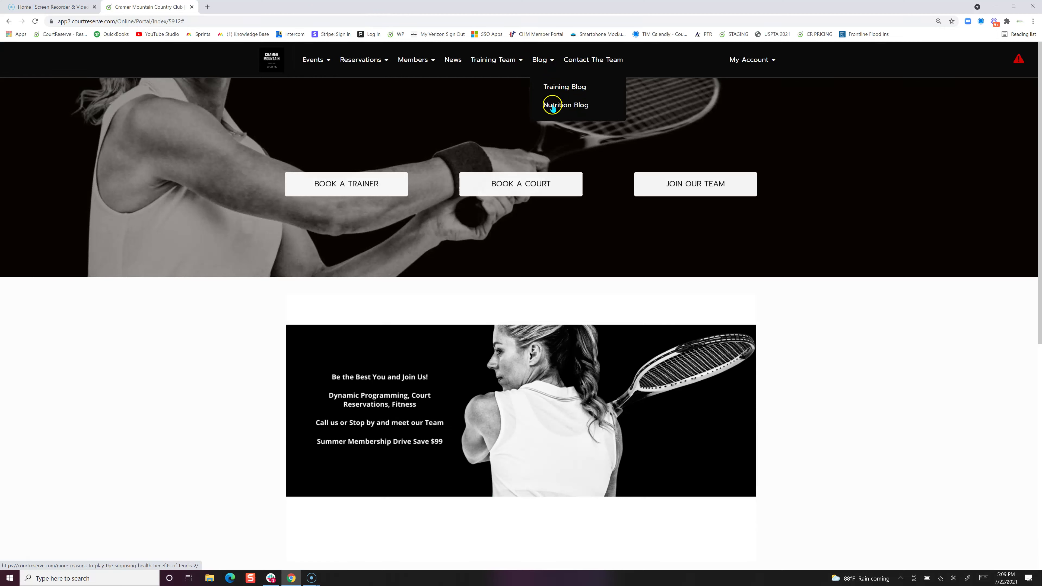
mouse_move(478, 62)
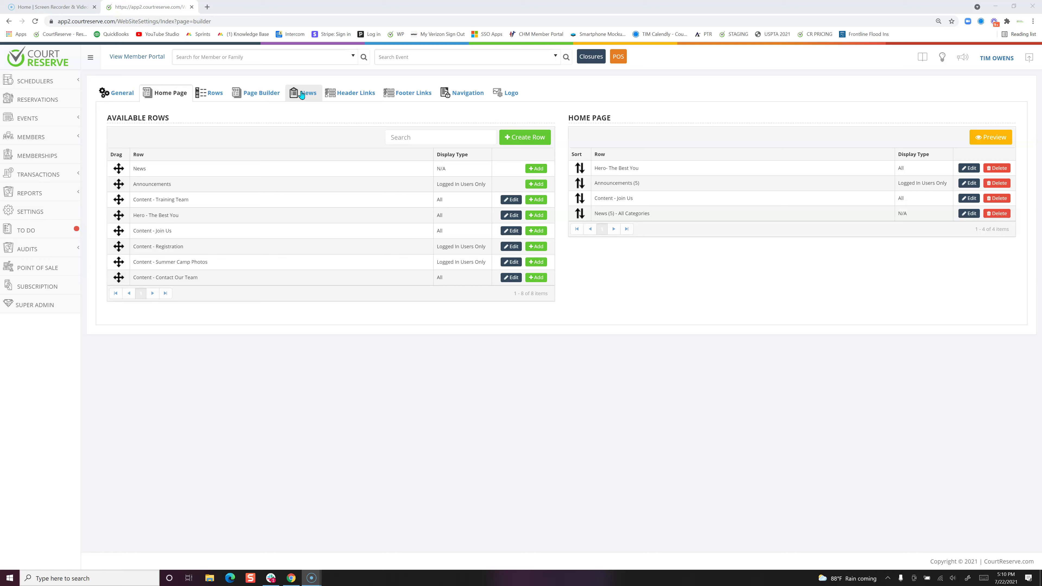
Step: Re-save the home page News row settings, then view the two news articles
click(148, 178)
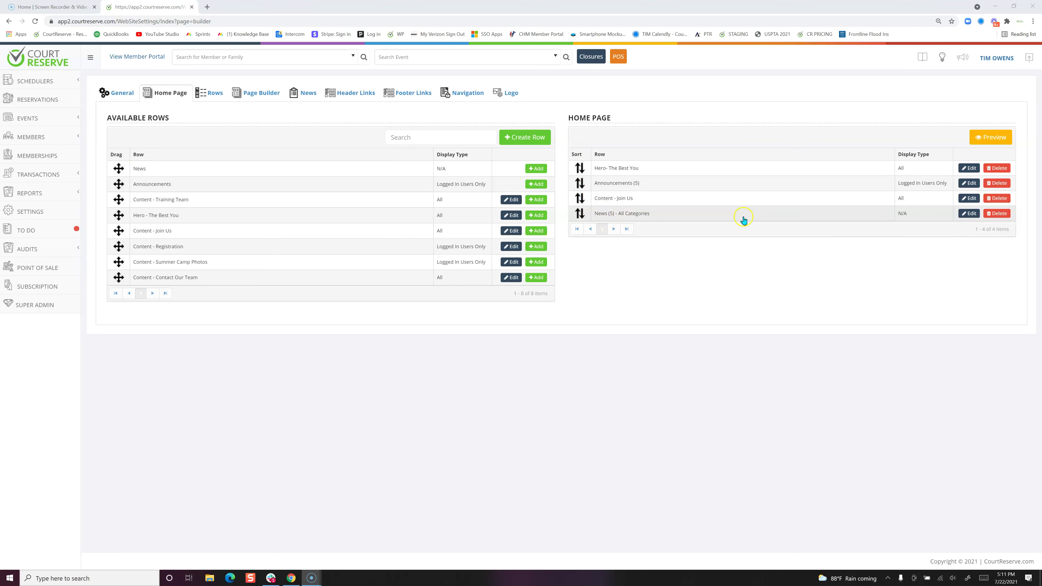
click(969, 214)
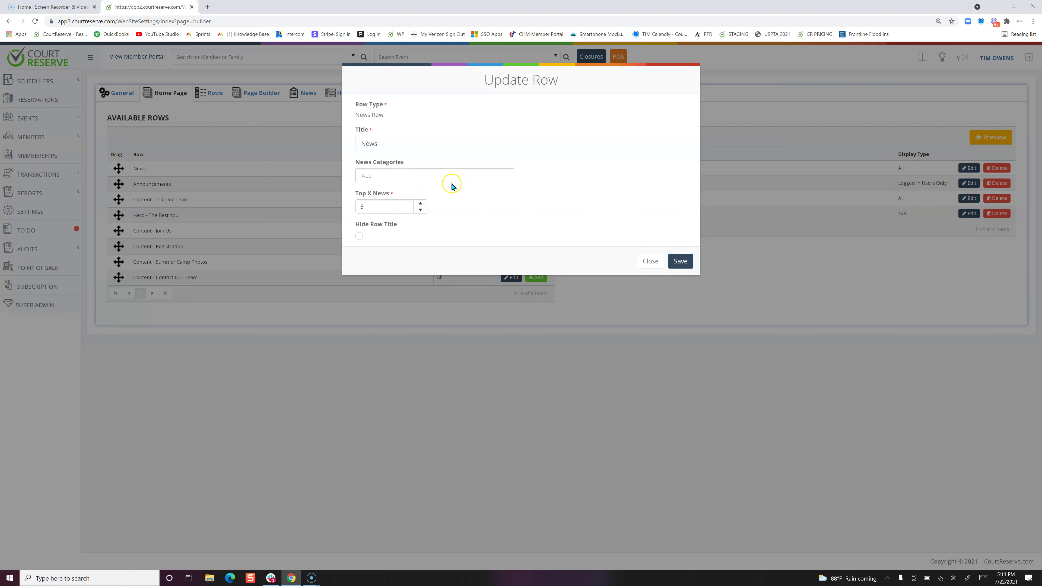
click(679, 260)
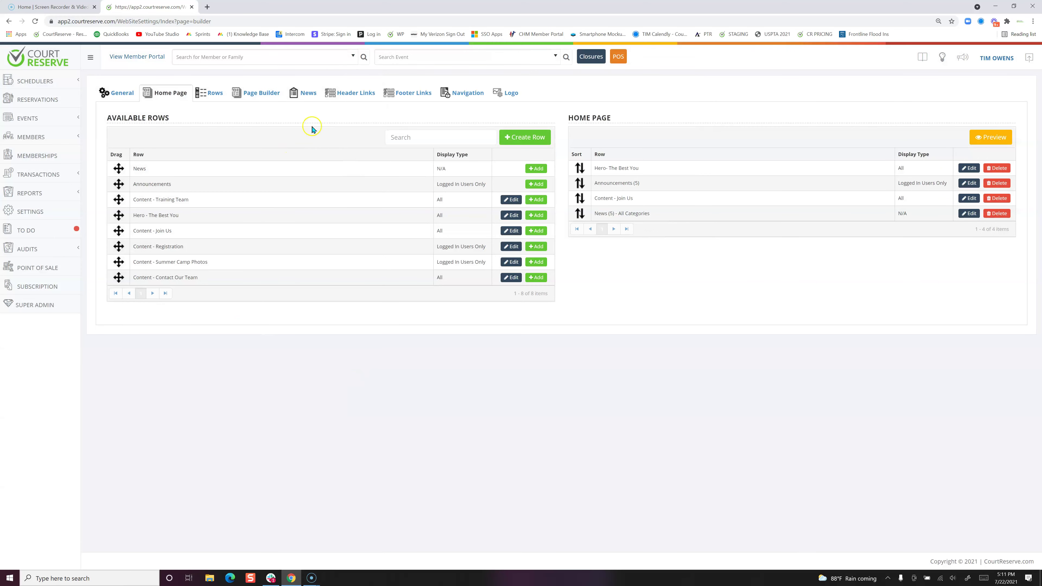
click(299, 92)
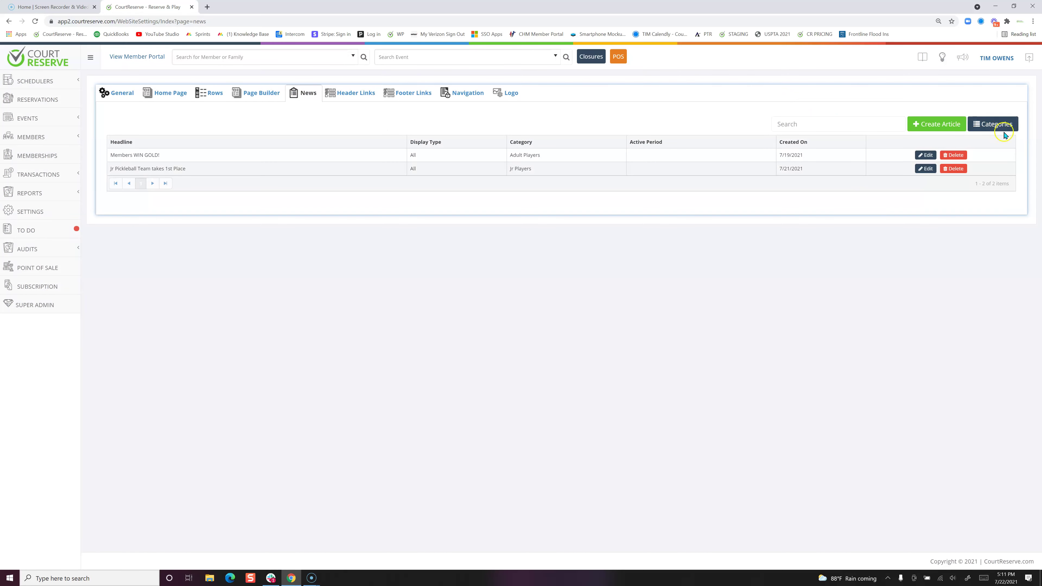
Step: Review article categories, then add the Summer Camp Fun article under Summer Camp News for logged-in users
click(997, 124)
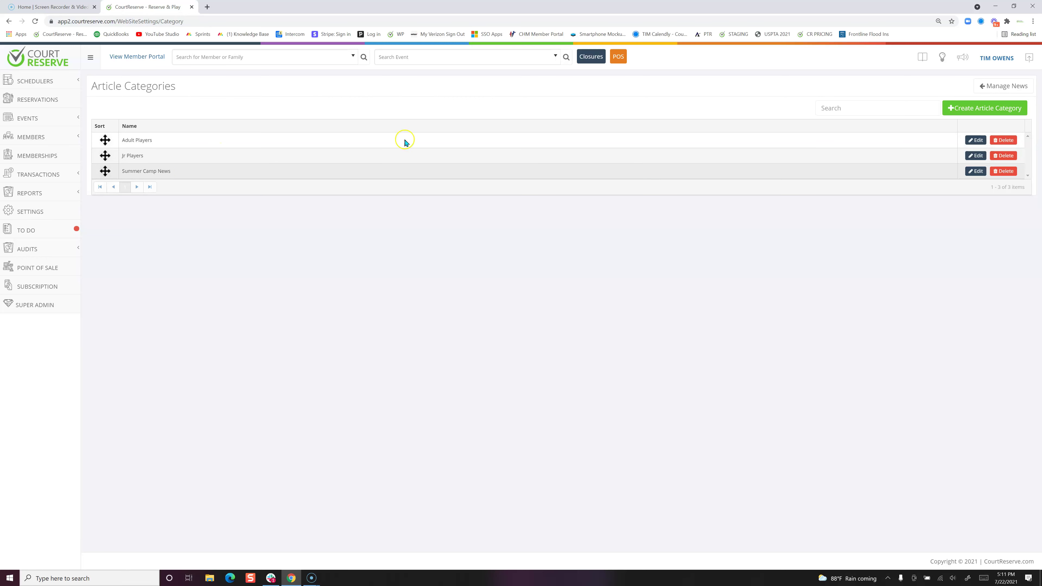
click(996, 86)
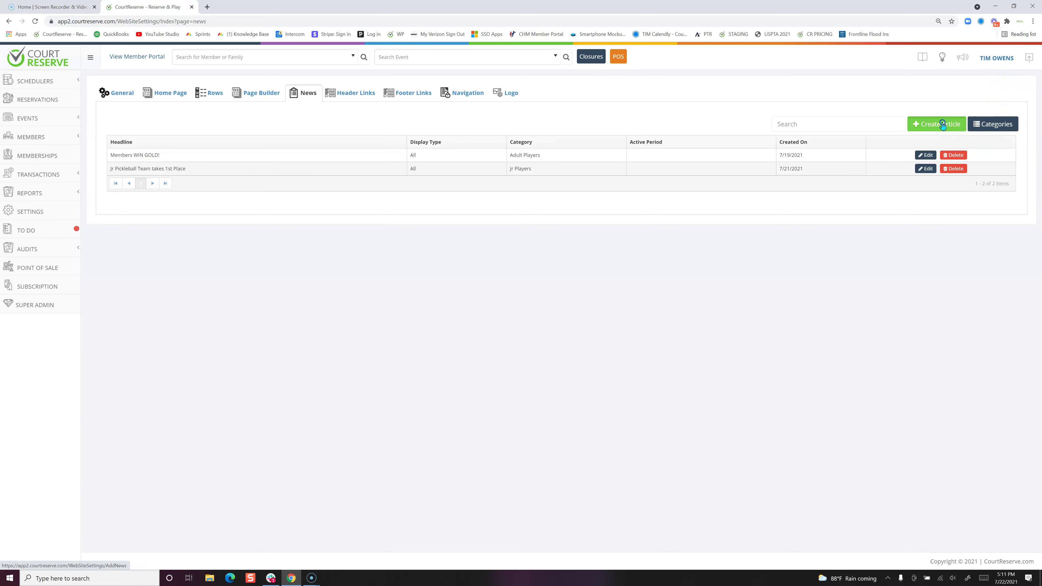
click(943, 125)
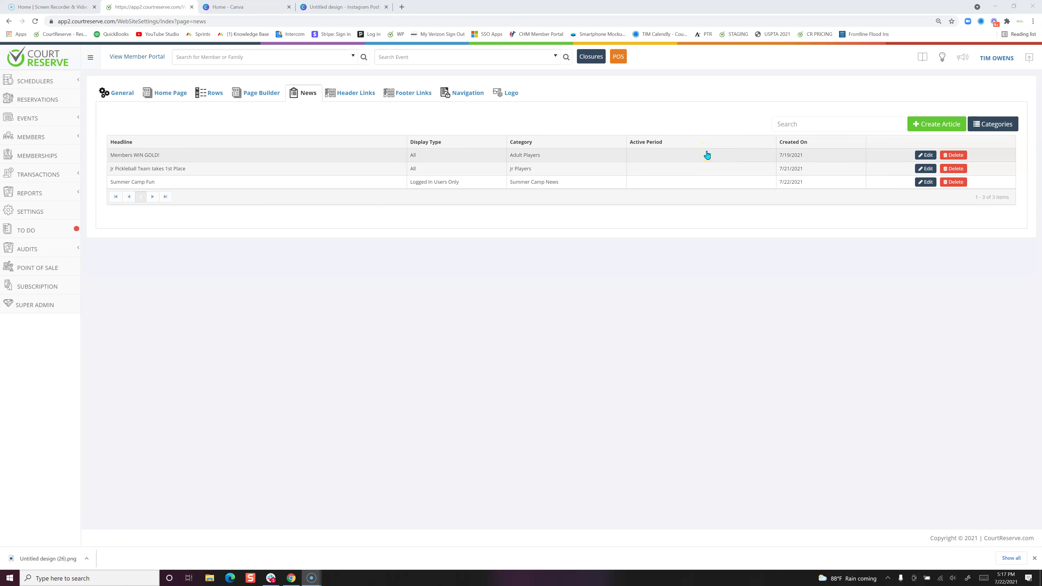
click(710, 202)
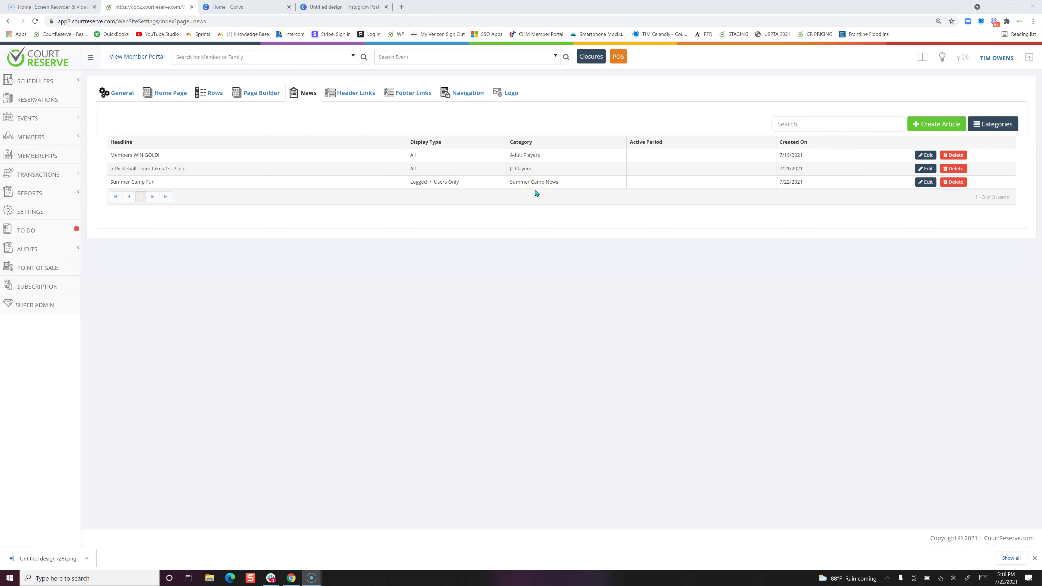
Step: Open the member portal's News page to review the three articles, led by Summer Camp Fun
click(132, 58)
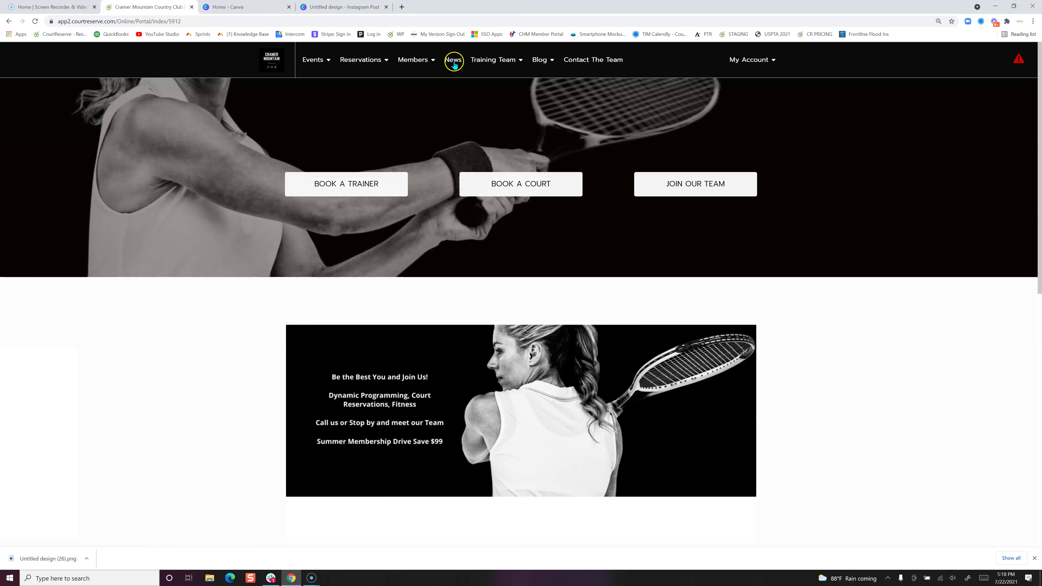
click(453, 61)
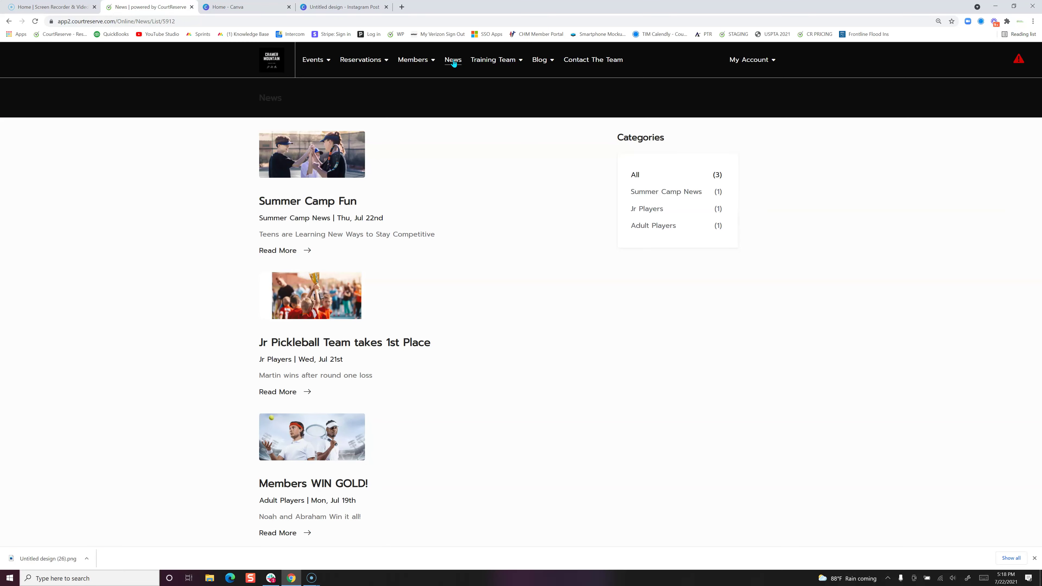